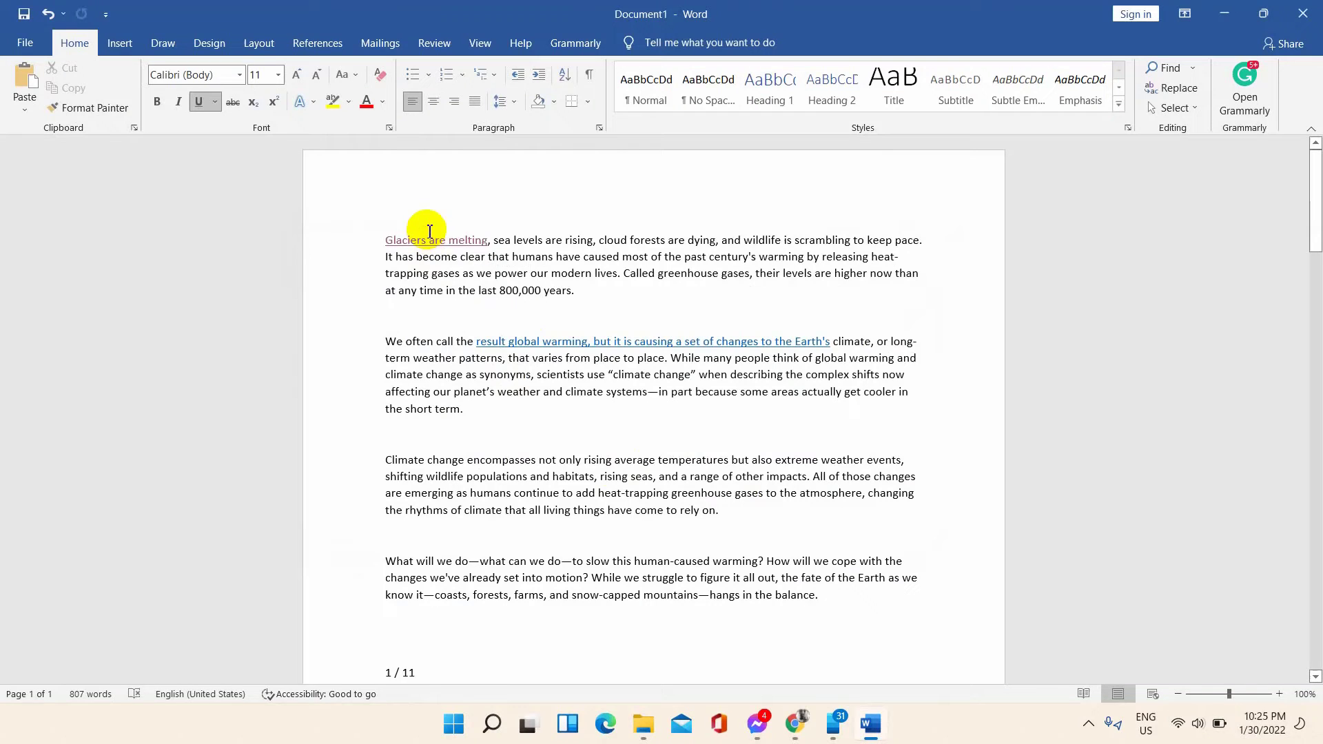
Step: Append 'level' to the Glaciers are melting hyperlink address so it ends in raising-sea-level
left_click(436, 238, "ctrl")
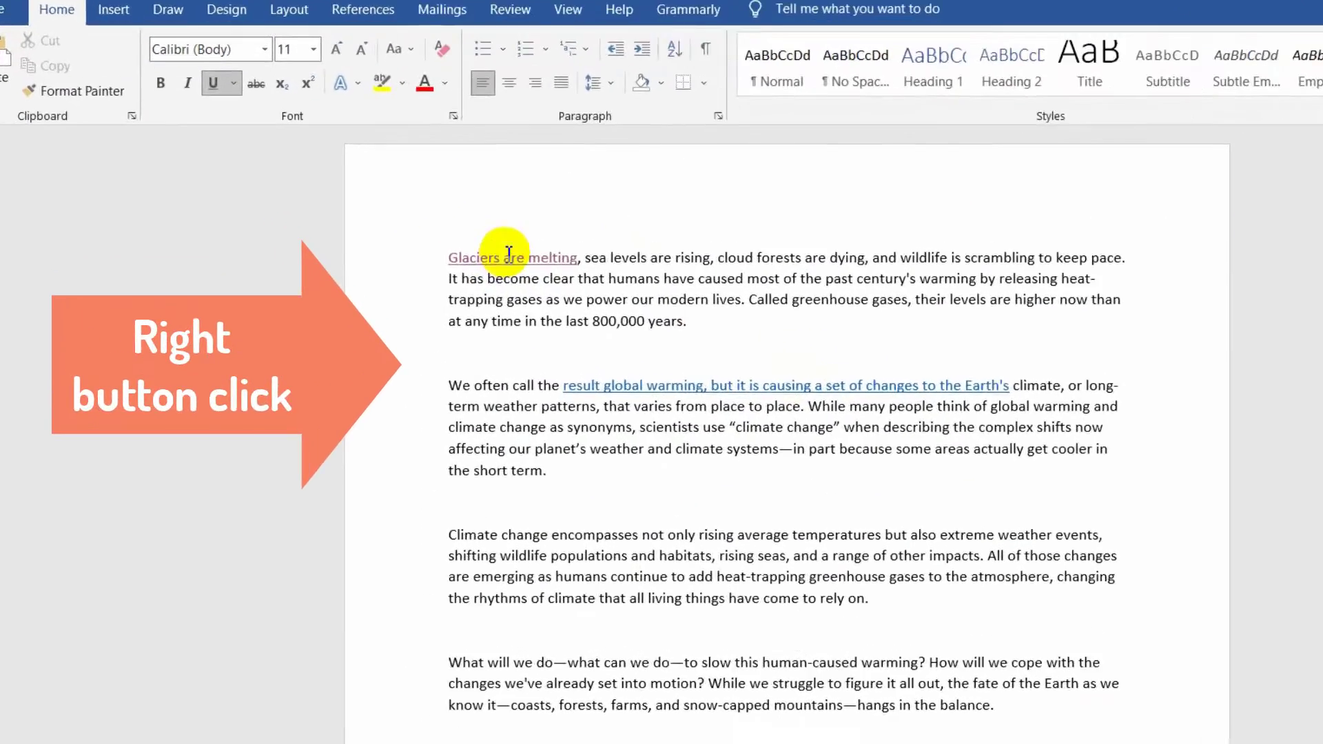
right_click(426, 243)
left_click(496, 343)
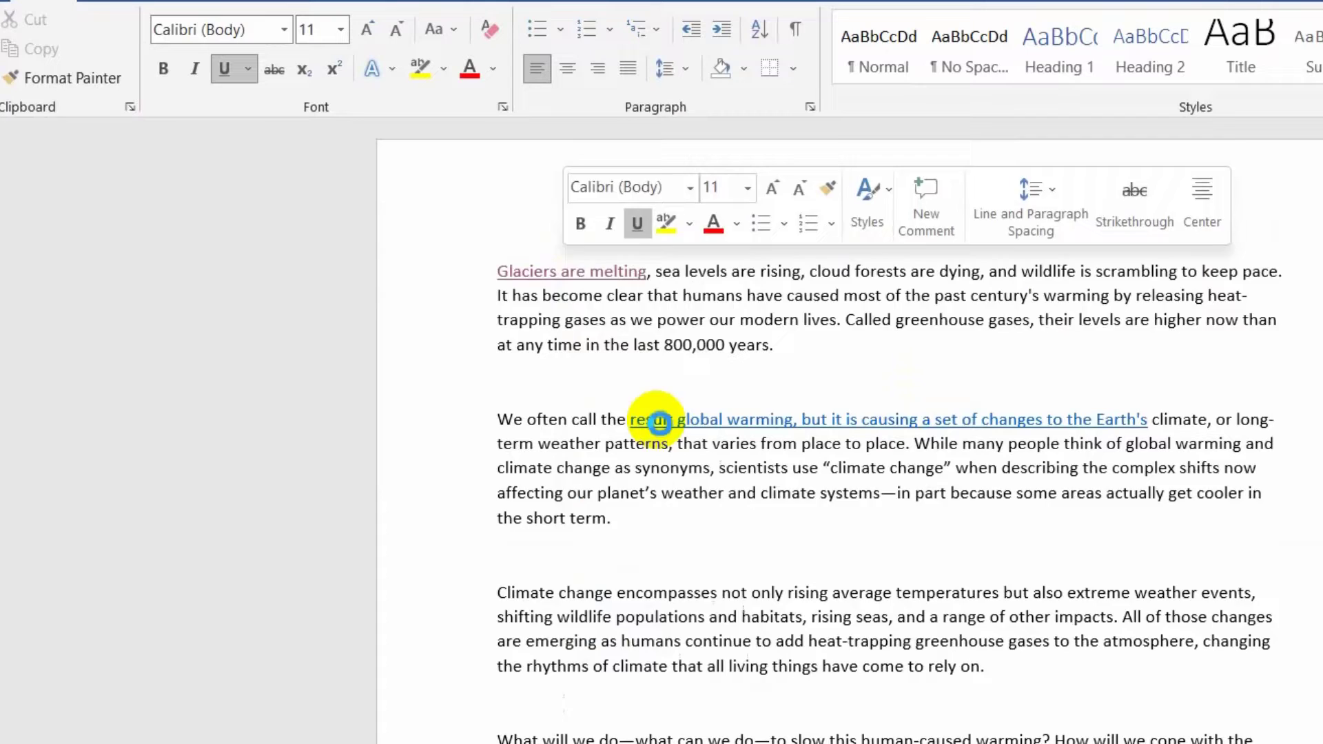
left_click(972, 596)
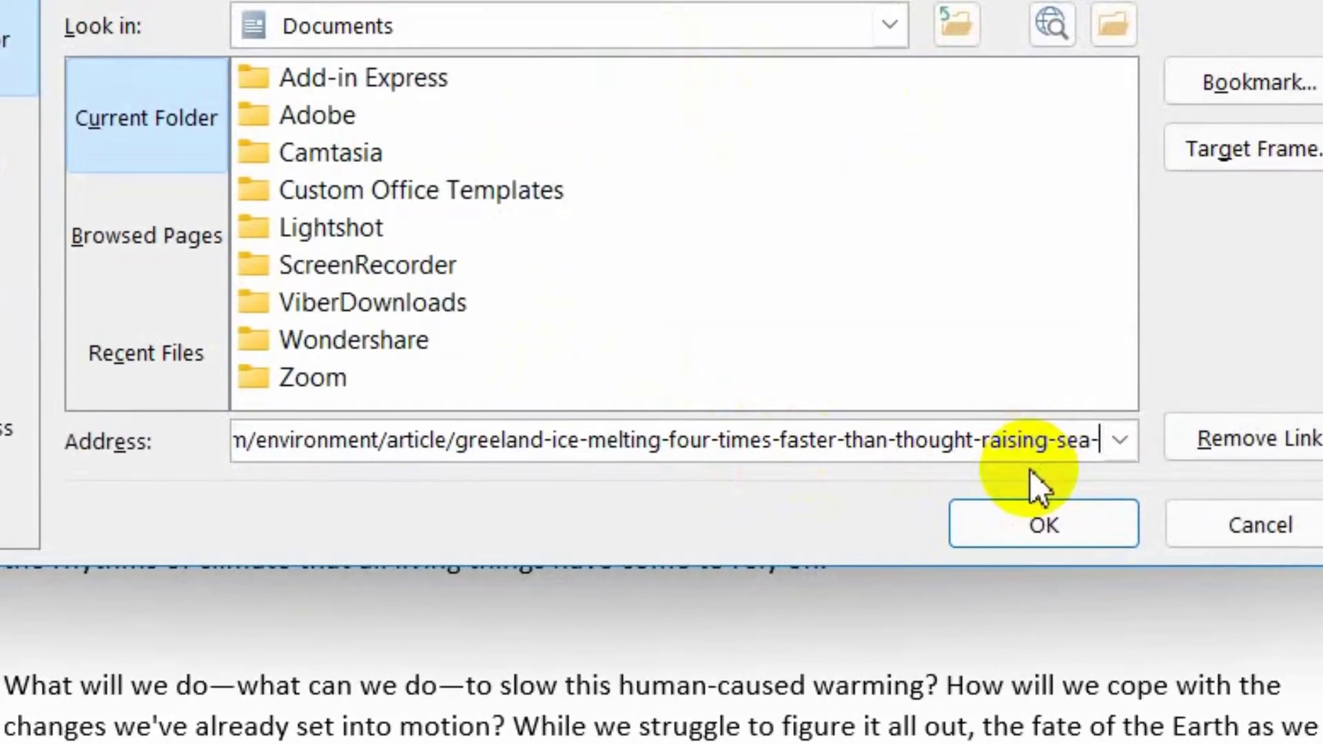
left_click(1145, 597)
type("level")
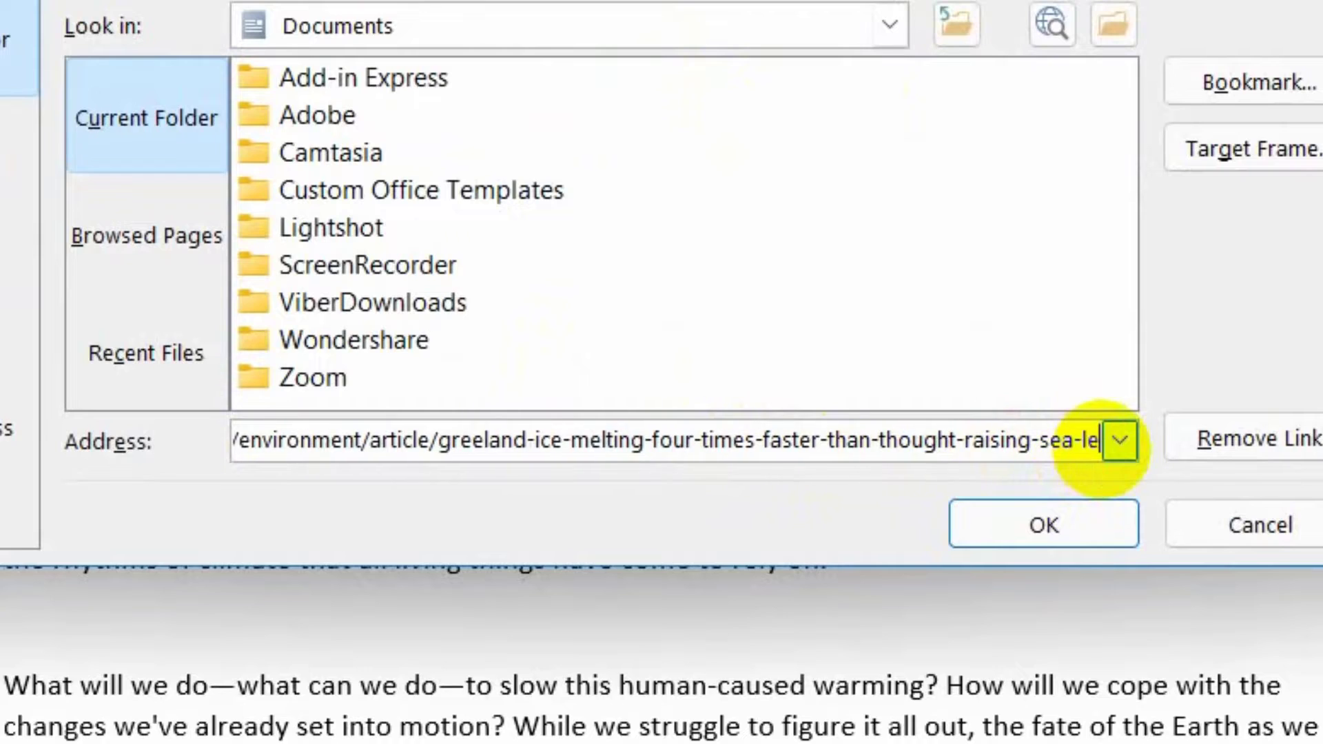
key("Return")
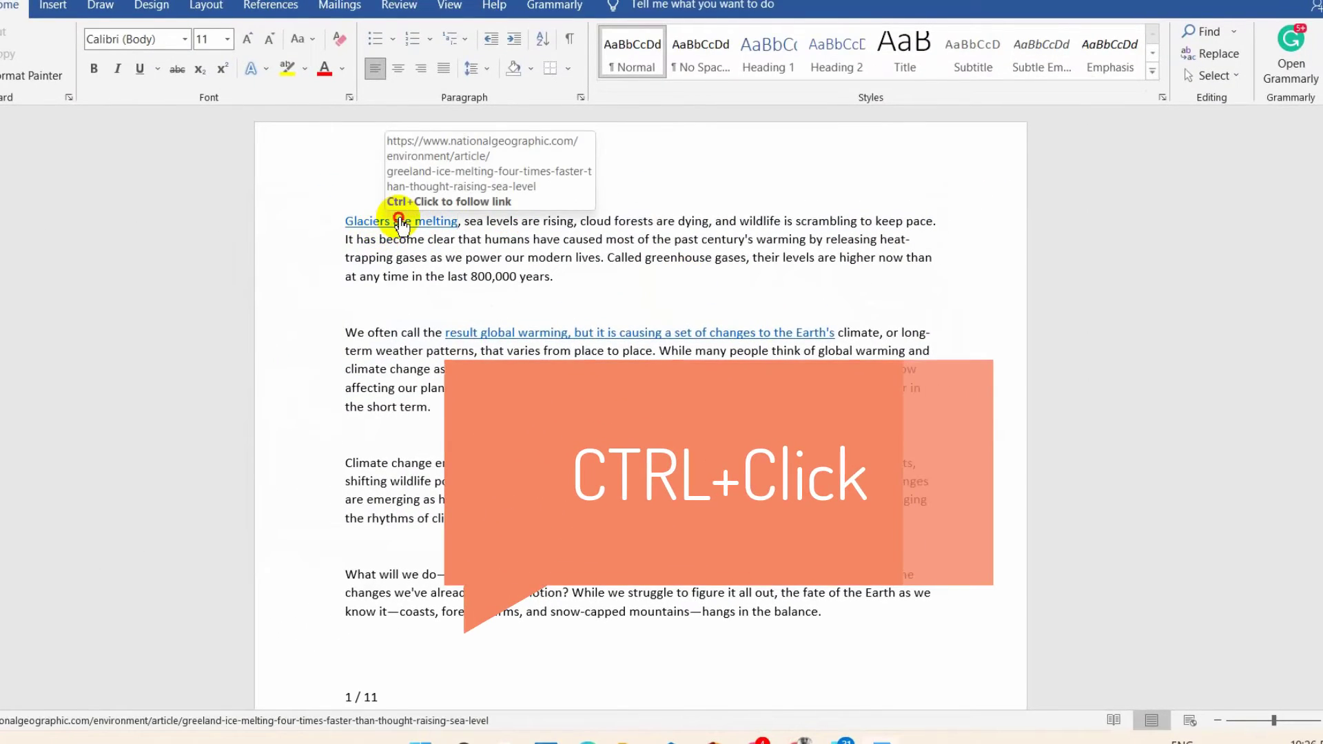
Step: Follow the corrected Glaciers are melting link to reach the Greenland ice-melting article
left_click(398, 224, "ctrl")
left_click(414, 233)
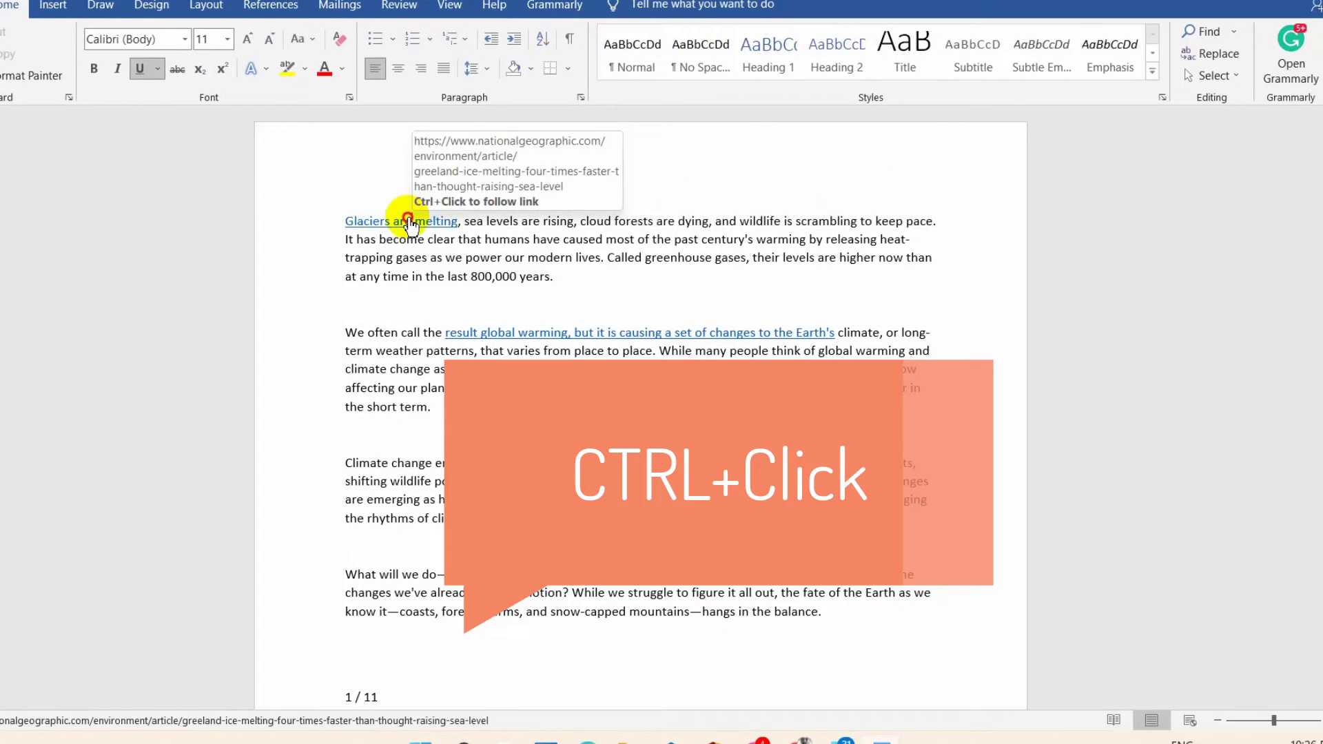
left_click(403, 233, "ctrl")
left_click(396, 234)
left_click(388, 222)
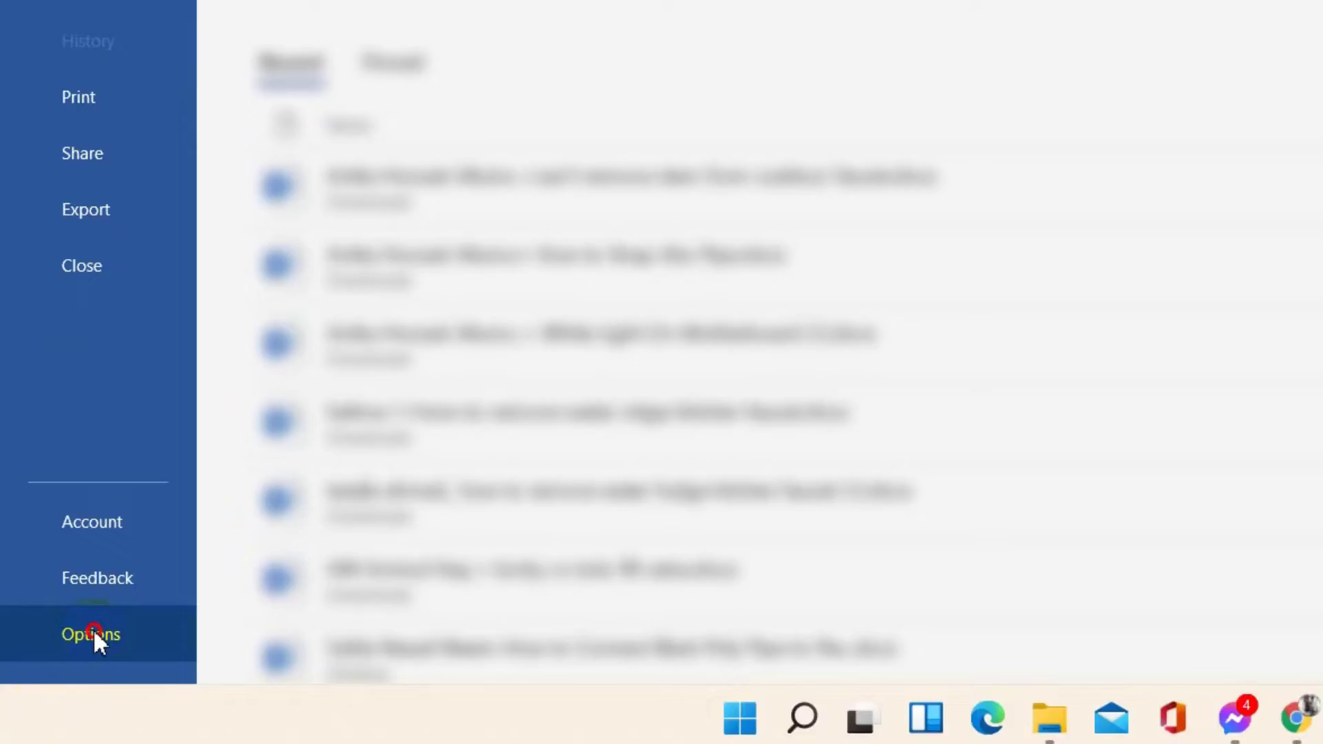
Step: Review the AutoFormat hyperlink options under Word Options > Proofing > AutoCorrect Options
left_click(348, 342)
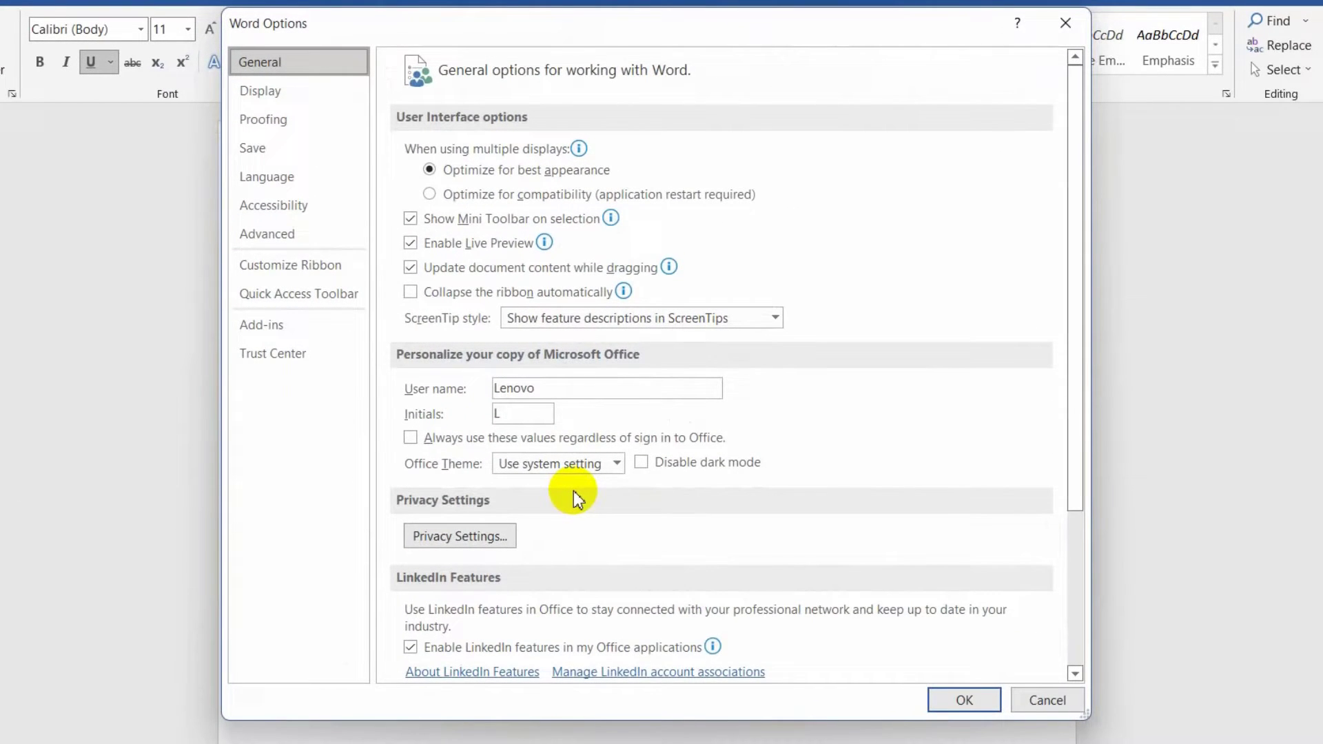
left_click(268, 121)
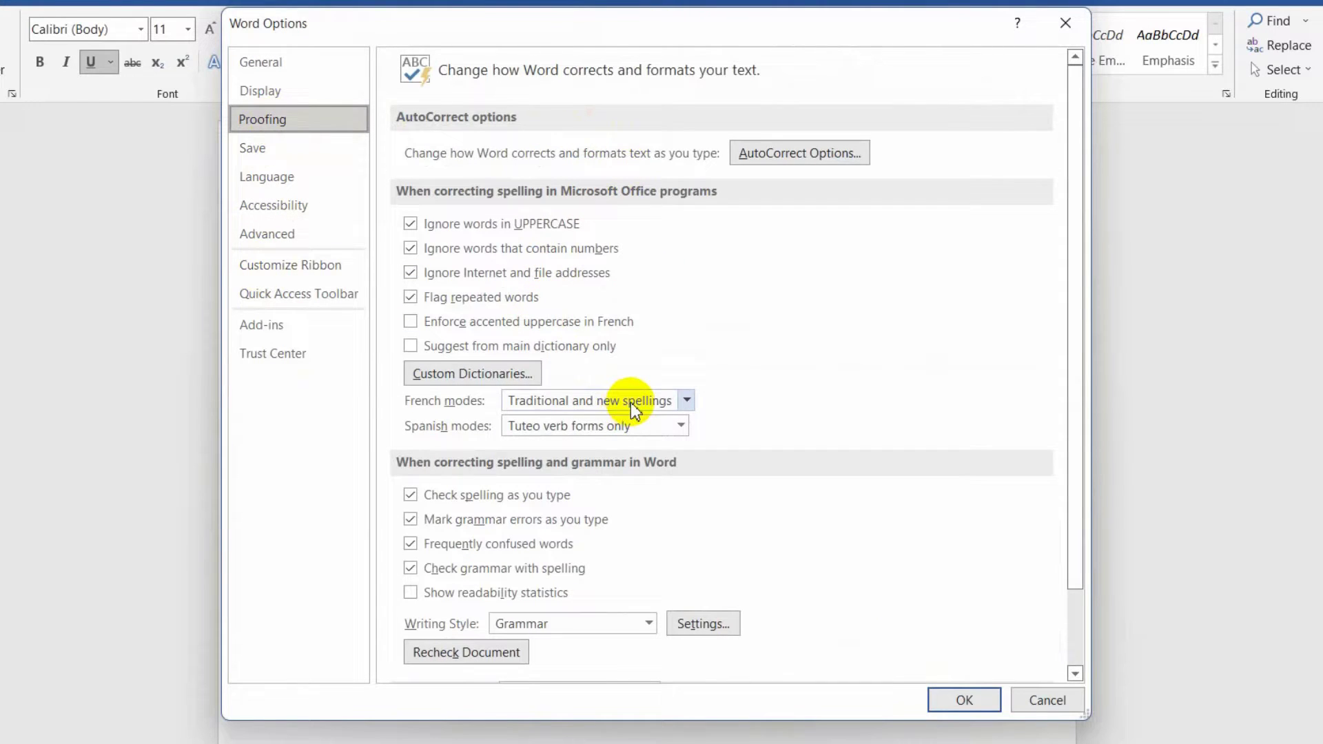
left_click(769, 156)
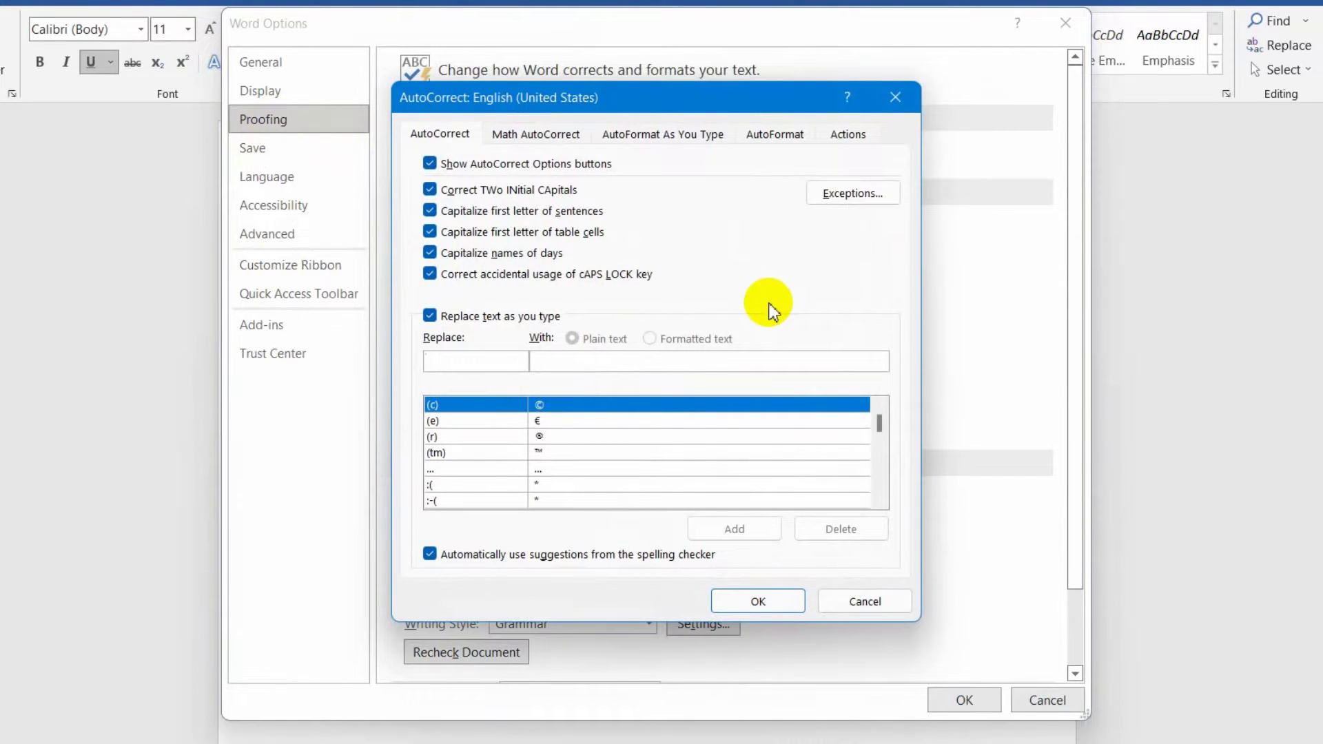
left_click(769, 135)
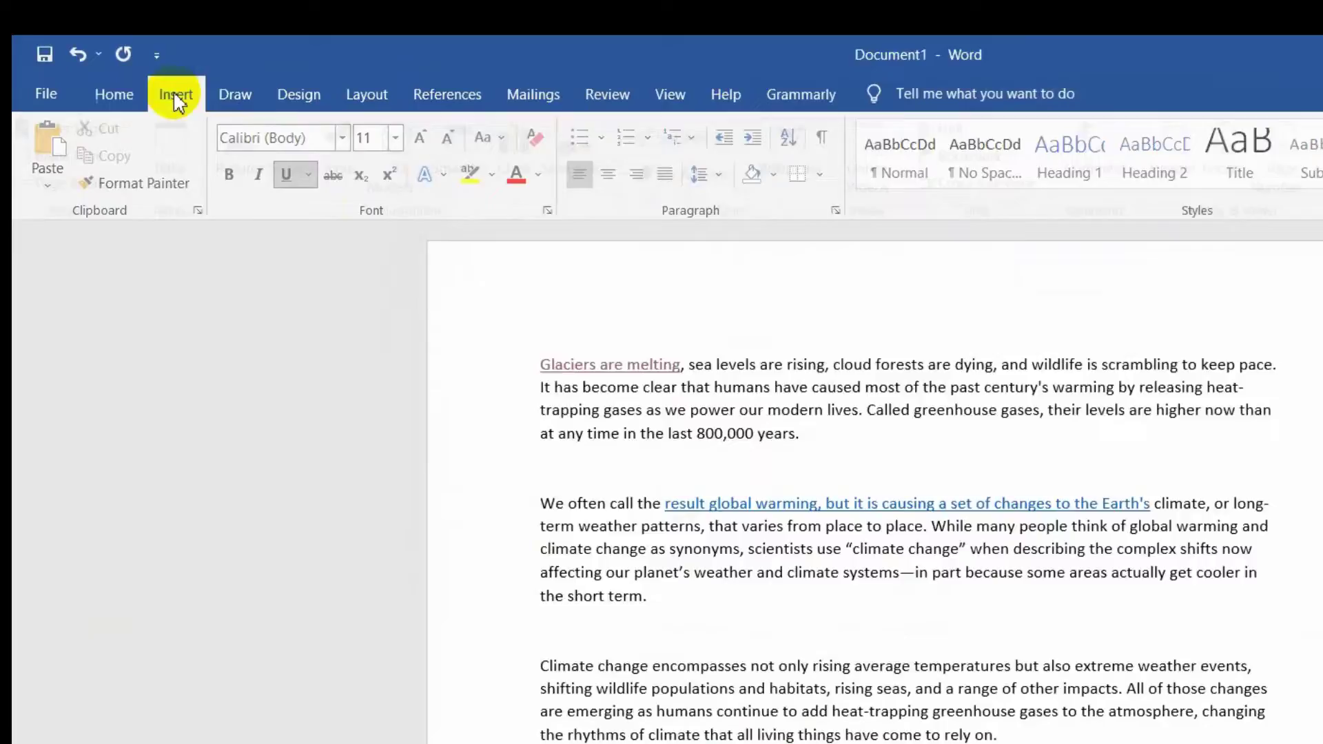
Step: Look at the customization choices for the Link command on the Insert tab
left_click(175, 100)
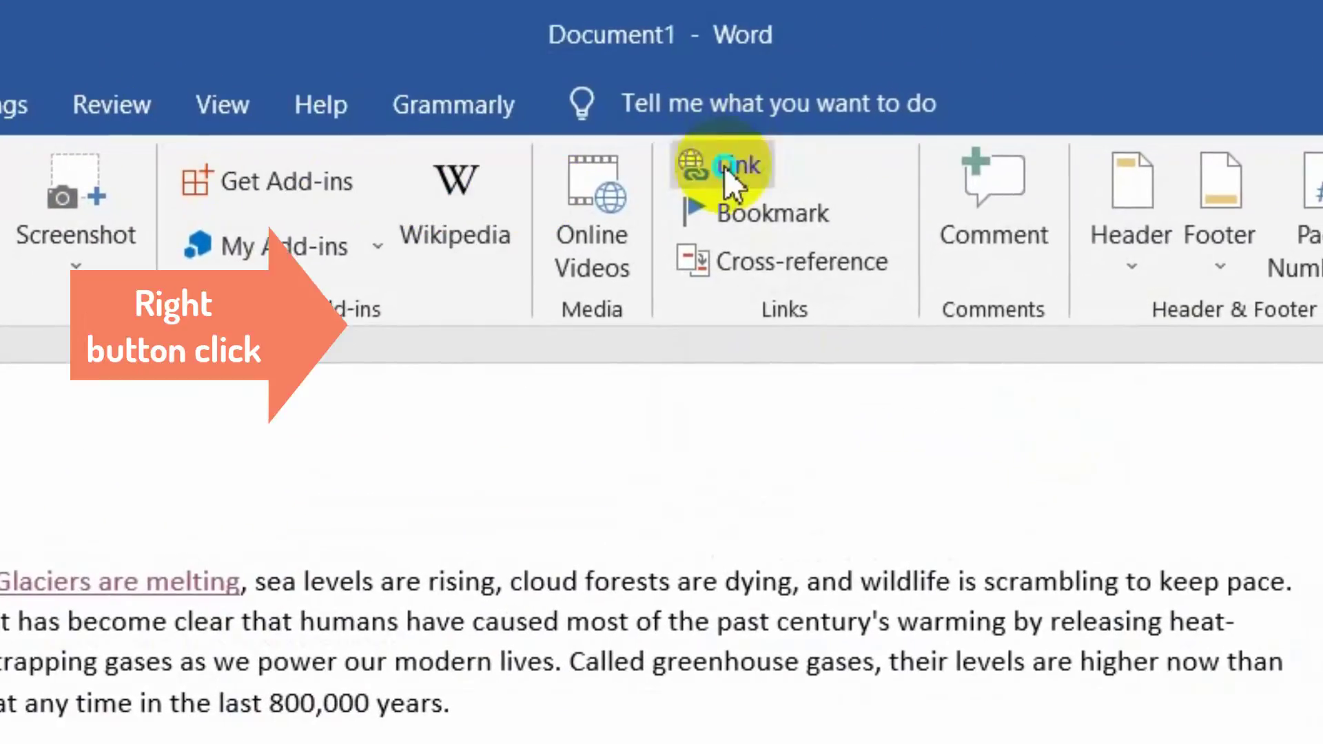
right_click(725, 167)
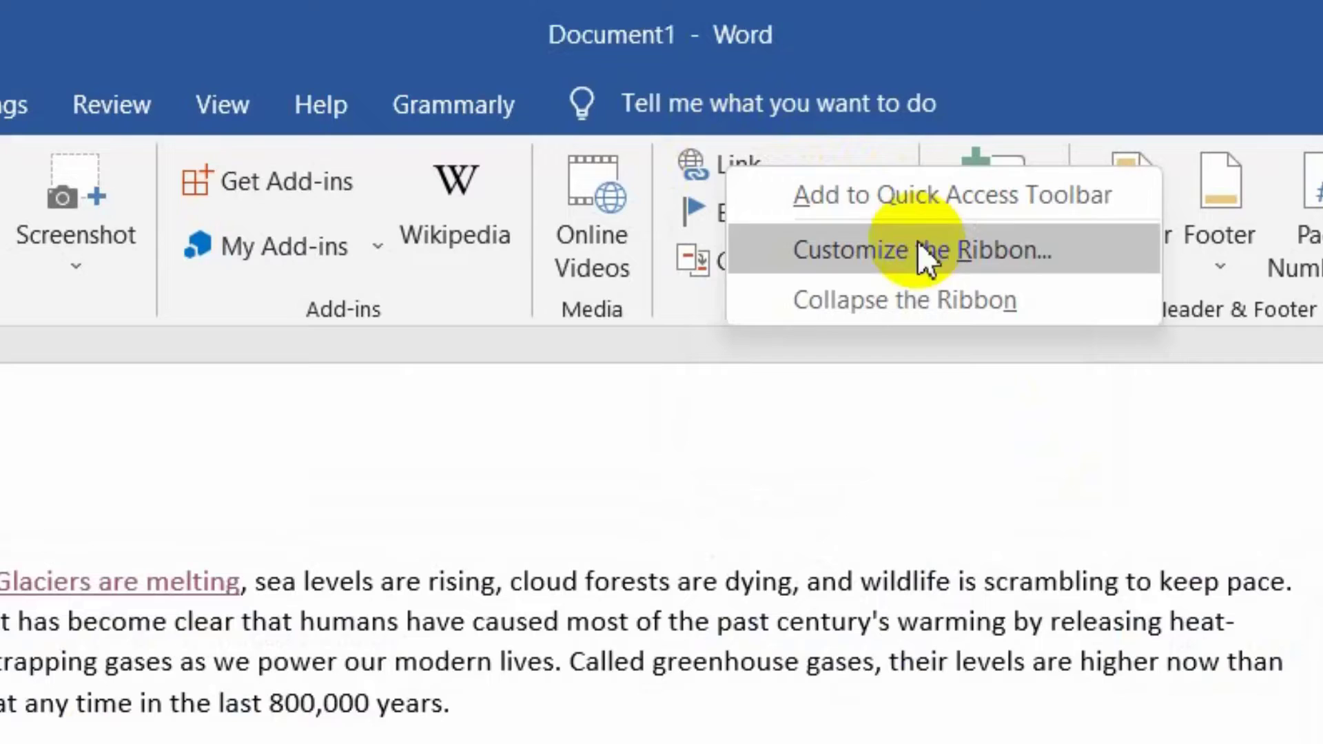
right_click(708, 155)
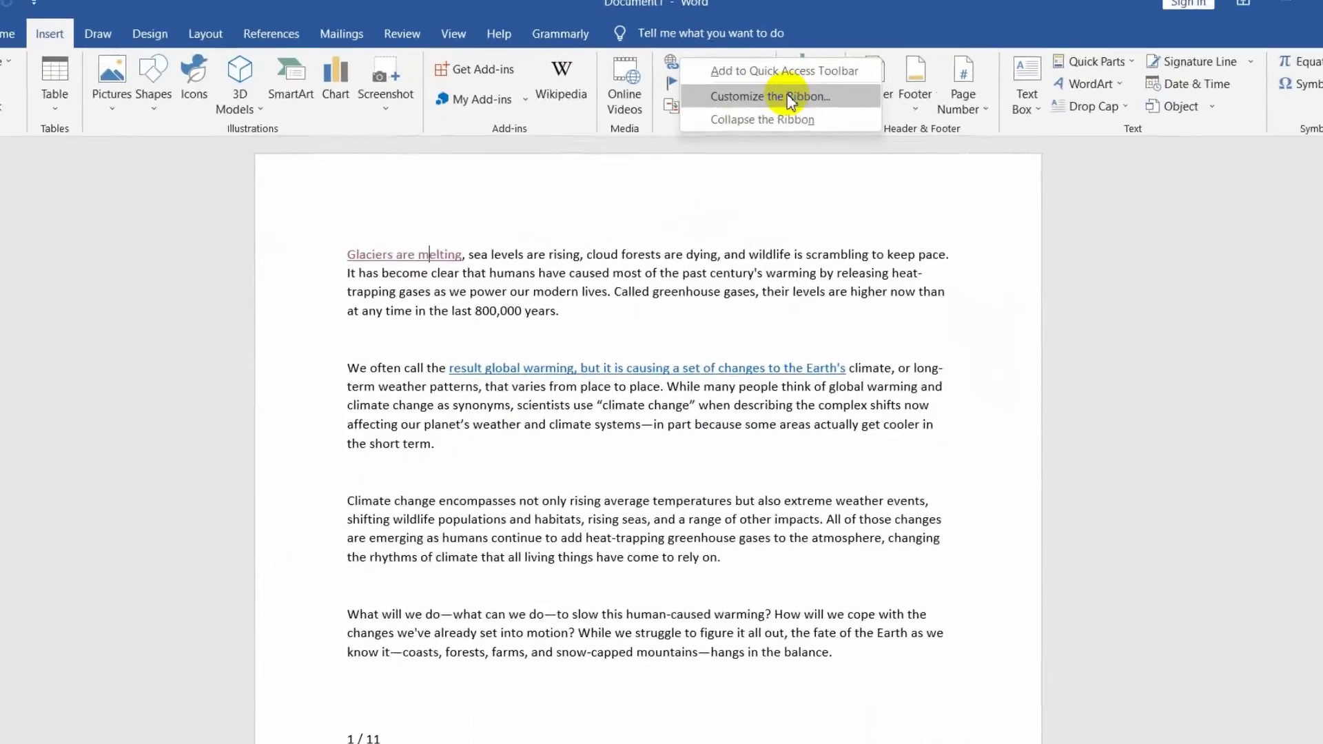
key("Escape")
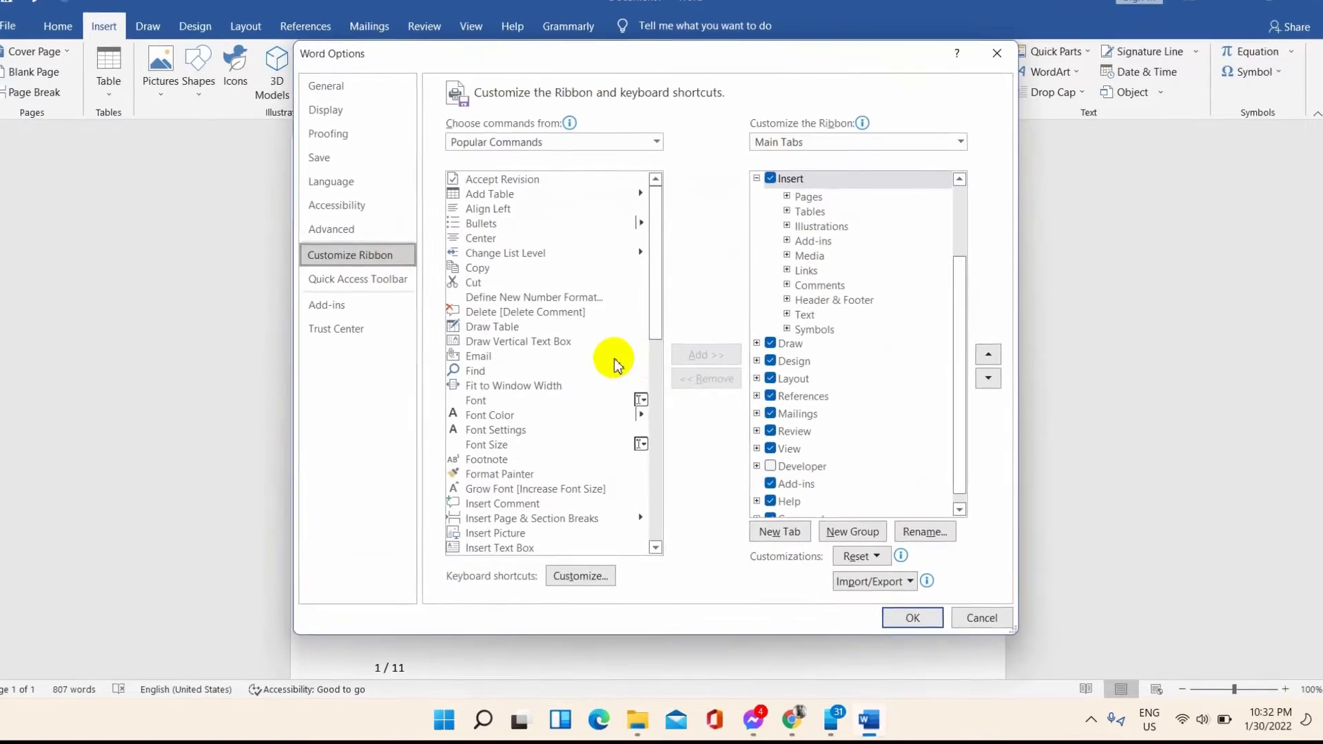
Step: Confirm 'Use CTRL + Click to follow hyperlink' stays checked on the Advanced options page
scroll(786, 495, "up", 2)
scroll(516, 413, "down", 6)
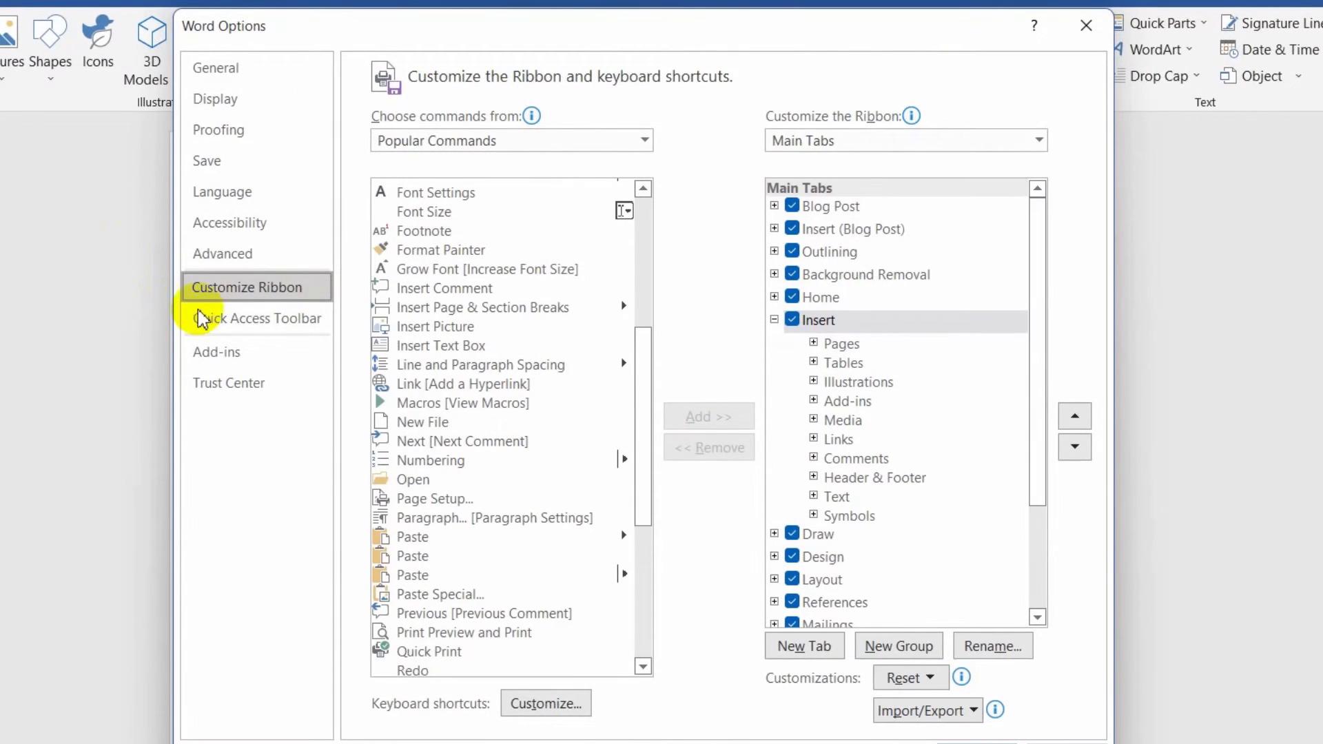
left_click(238, 254)
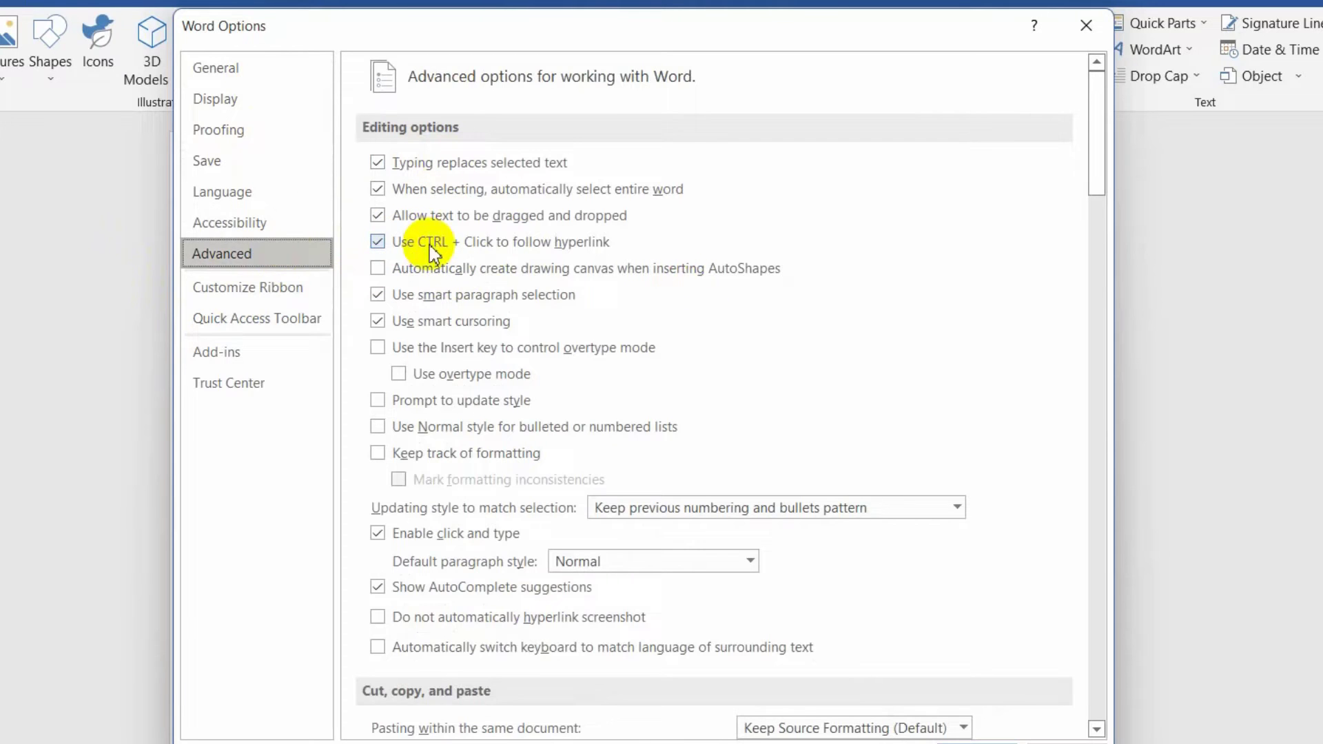
left_click(377, 241)
left_click(378, 241)
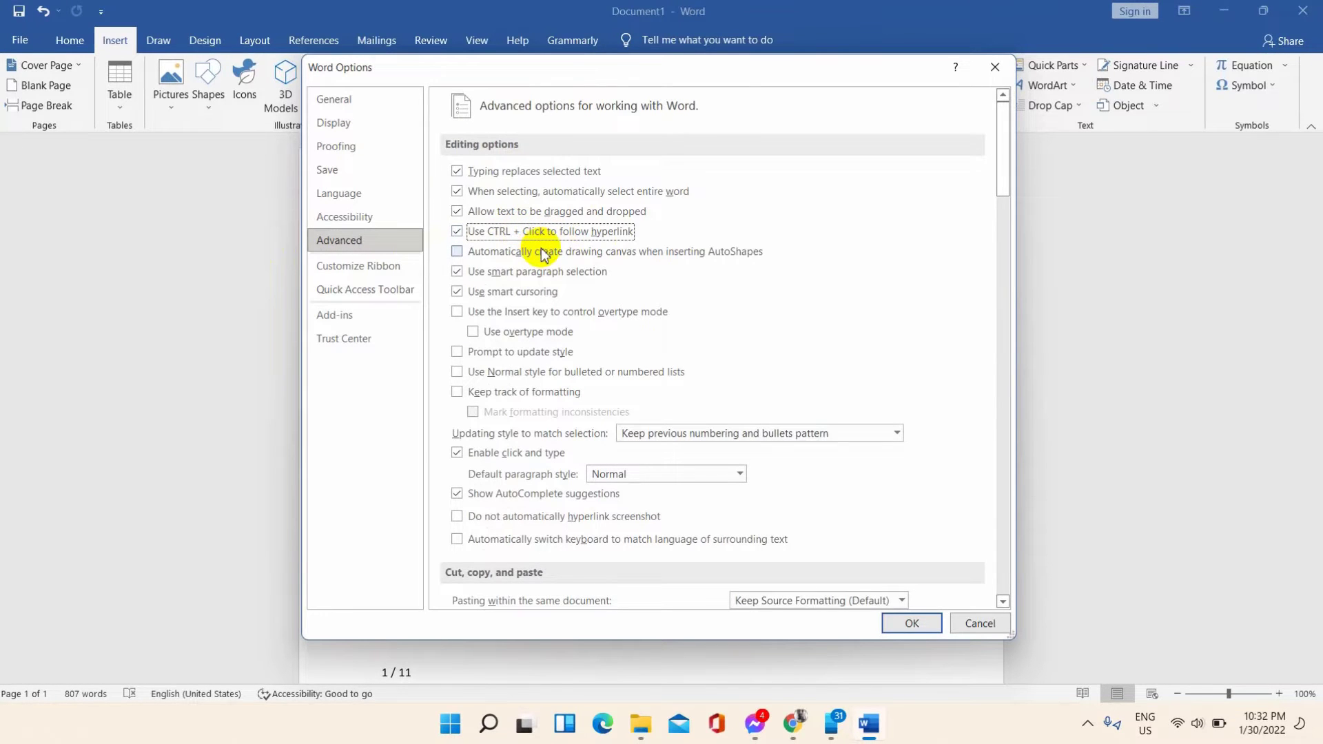
Step: Enable 'Show field codes instead of their values' in Advanced options so links show HYPERLINK codes
key("Return")
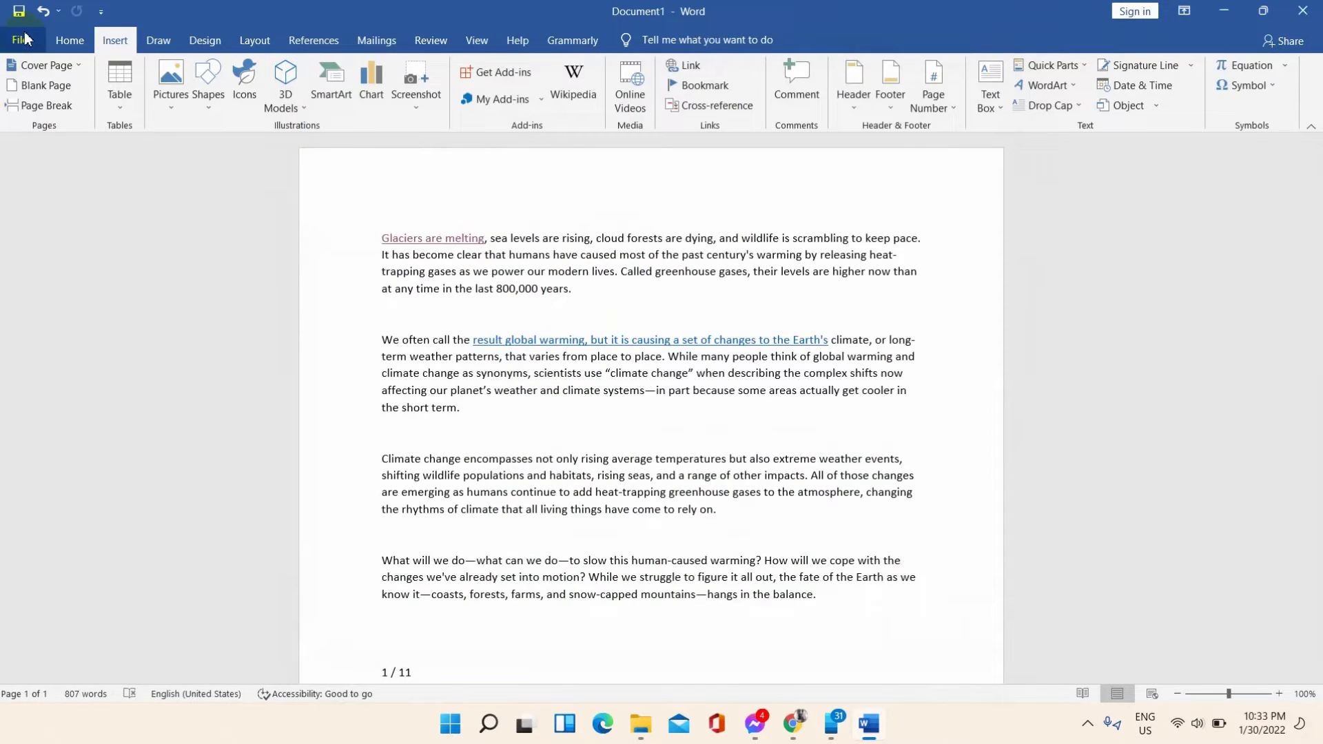
left_click(21, 40)
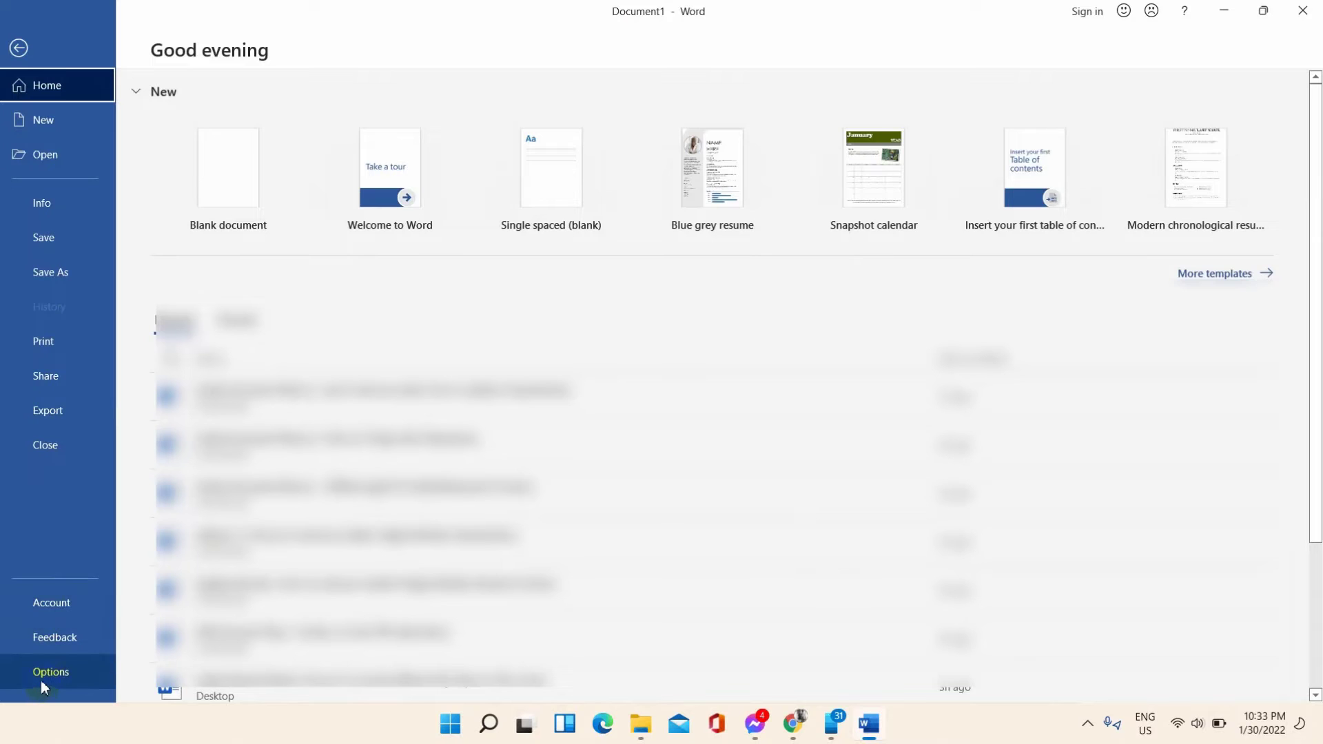
left_click(40, 680)
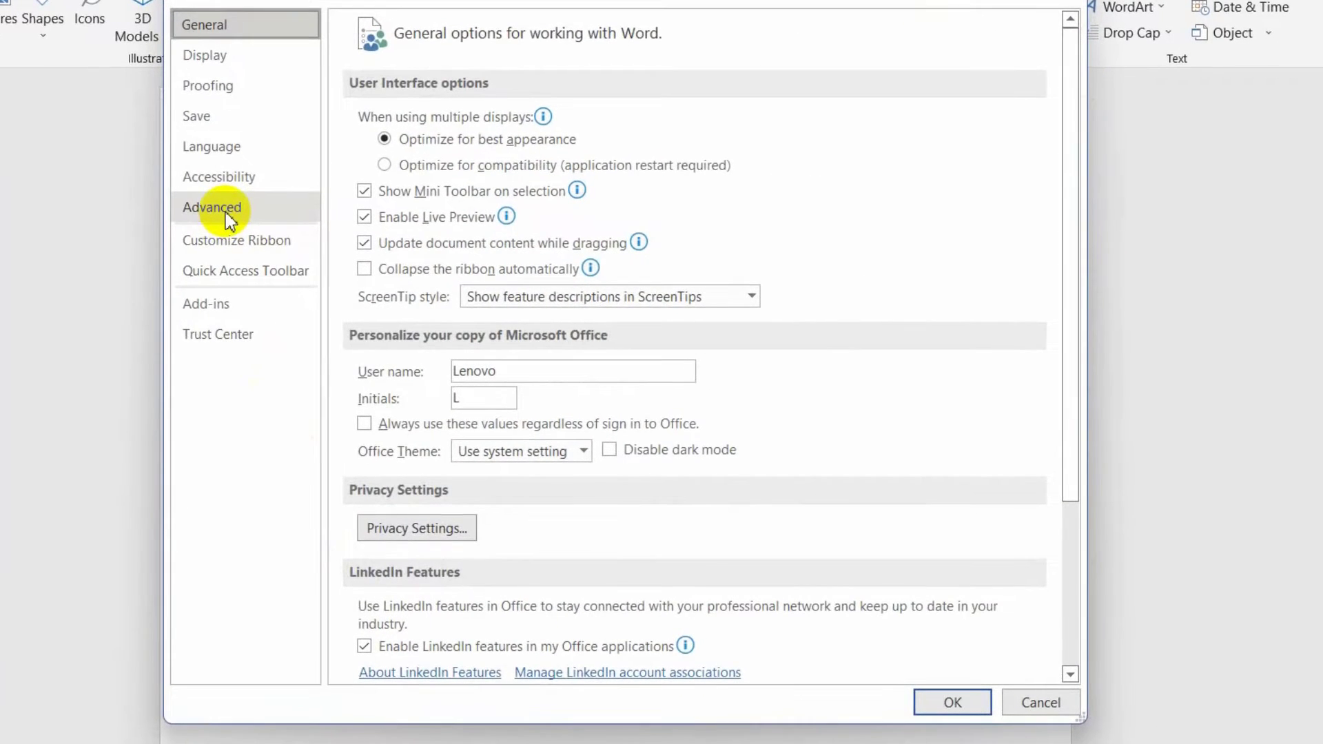
left_click(229, 221)
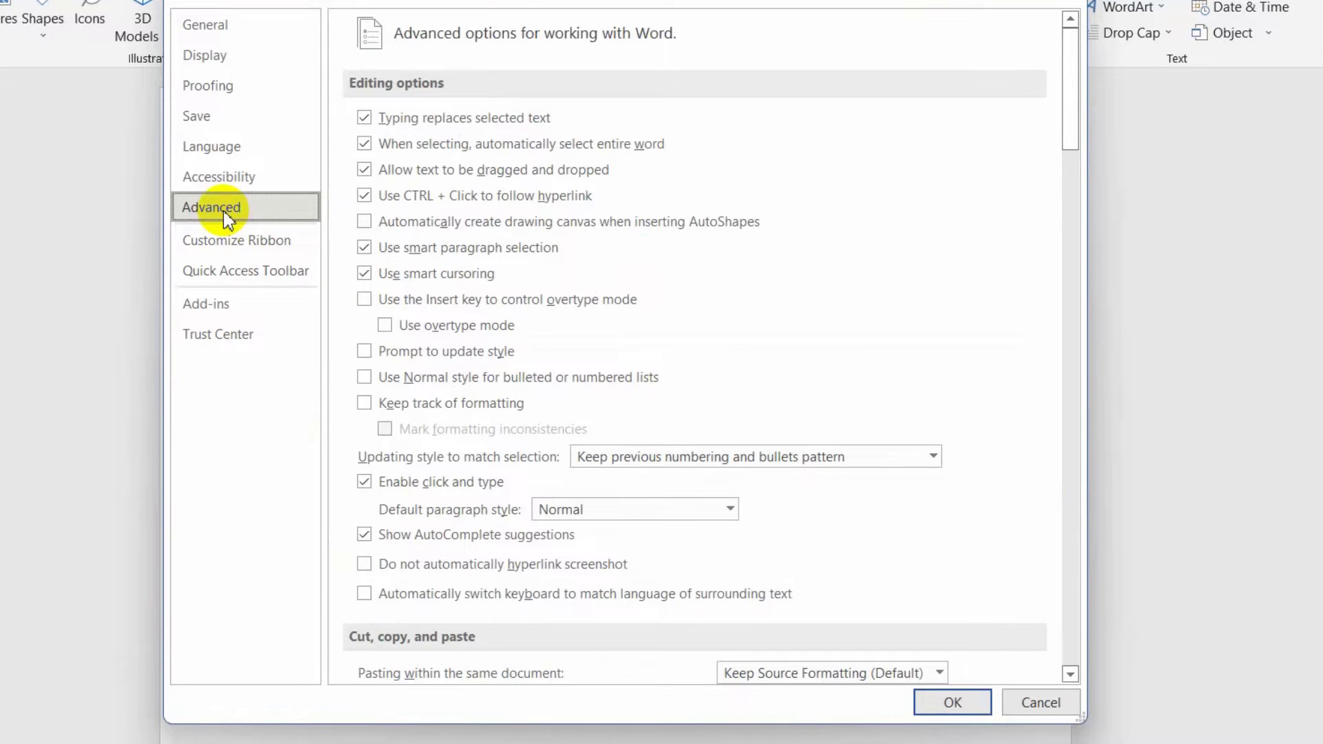
scroll(576, 509, "down", 3)
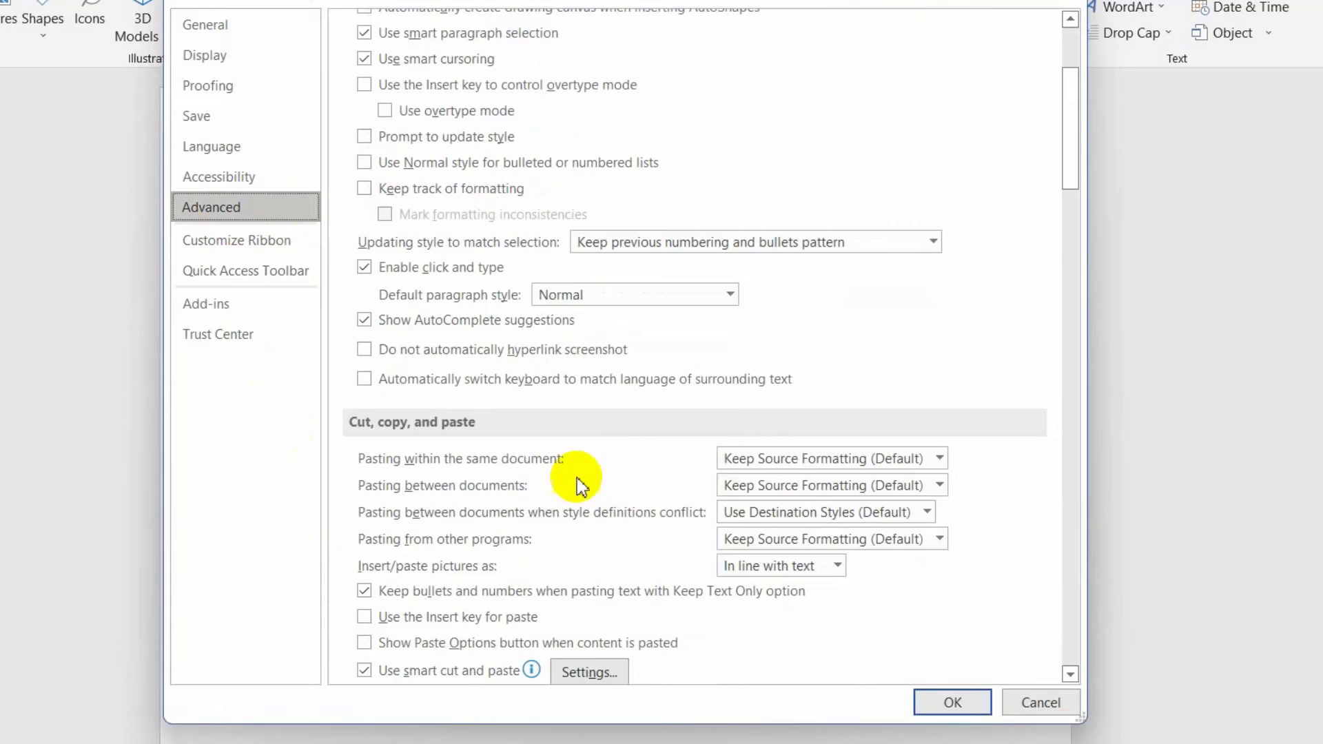
scroll(576, 482, "down", 10)
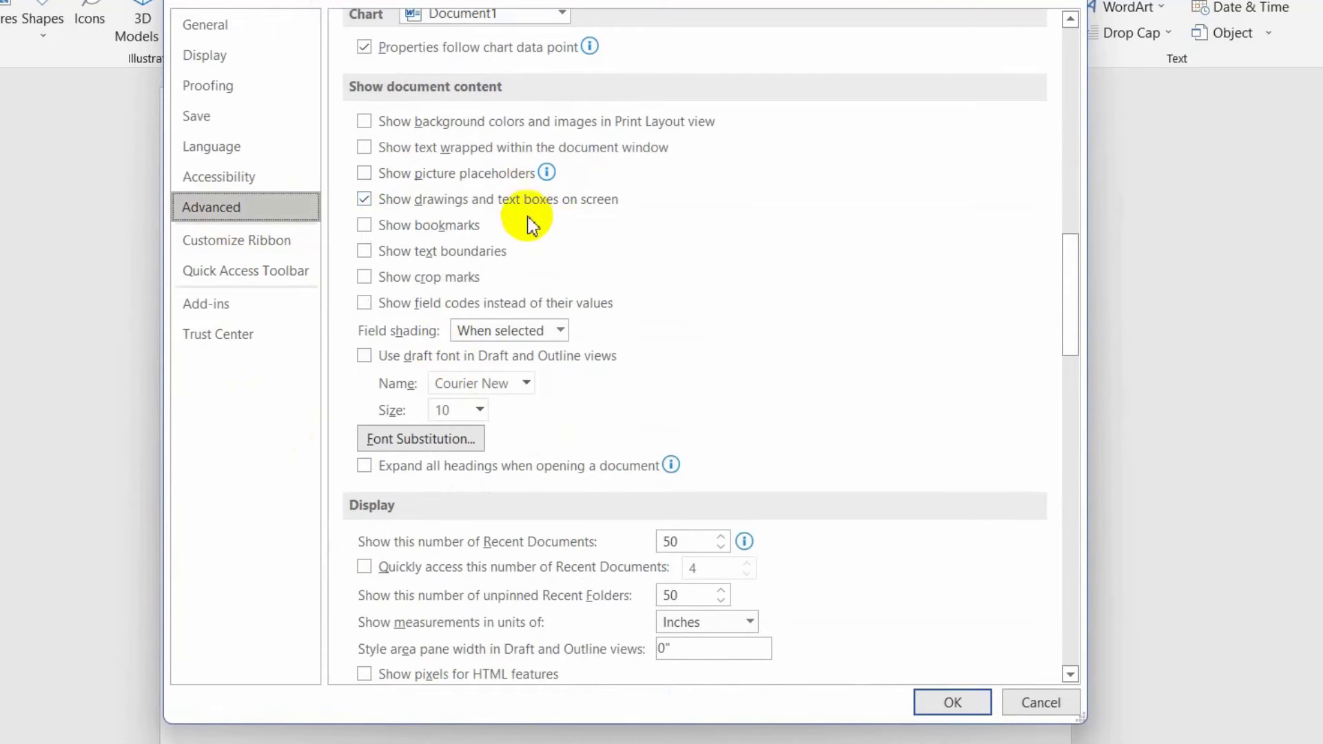
scroll(531, 224, "up", 1)
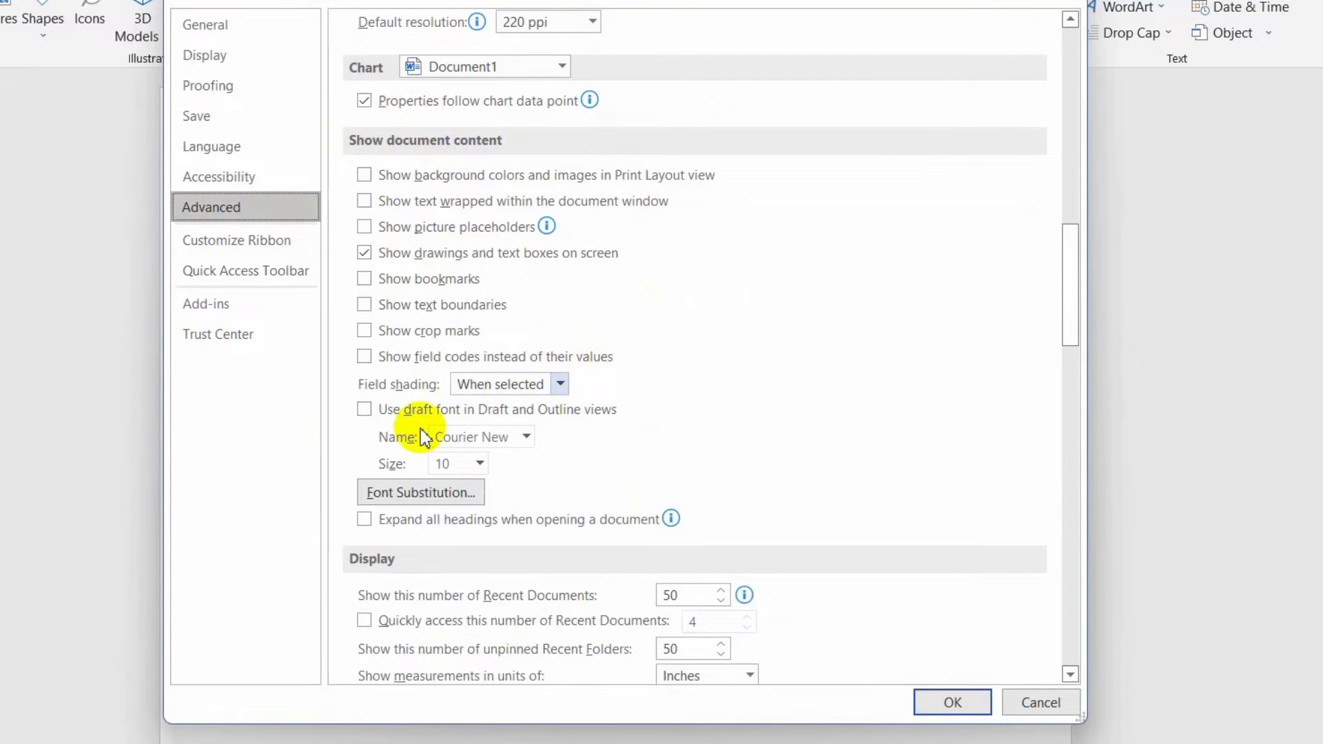
left_click(364, 356)
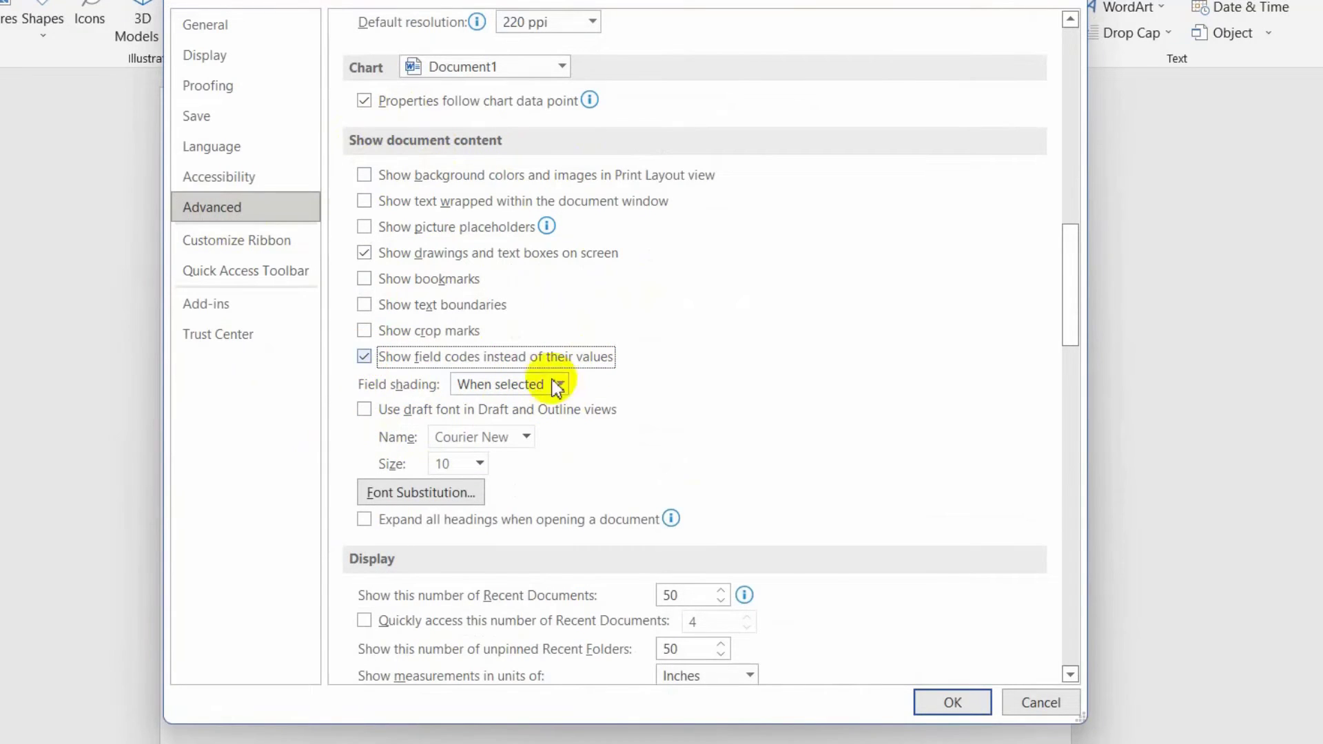
left_click(941, 704)
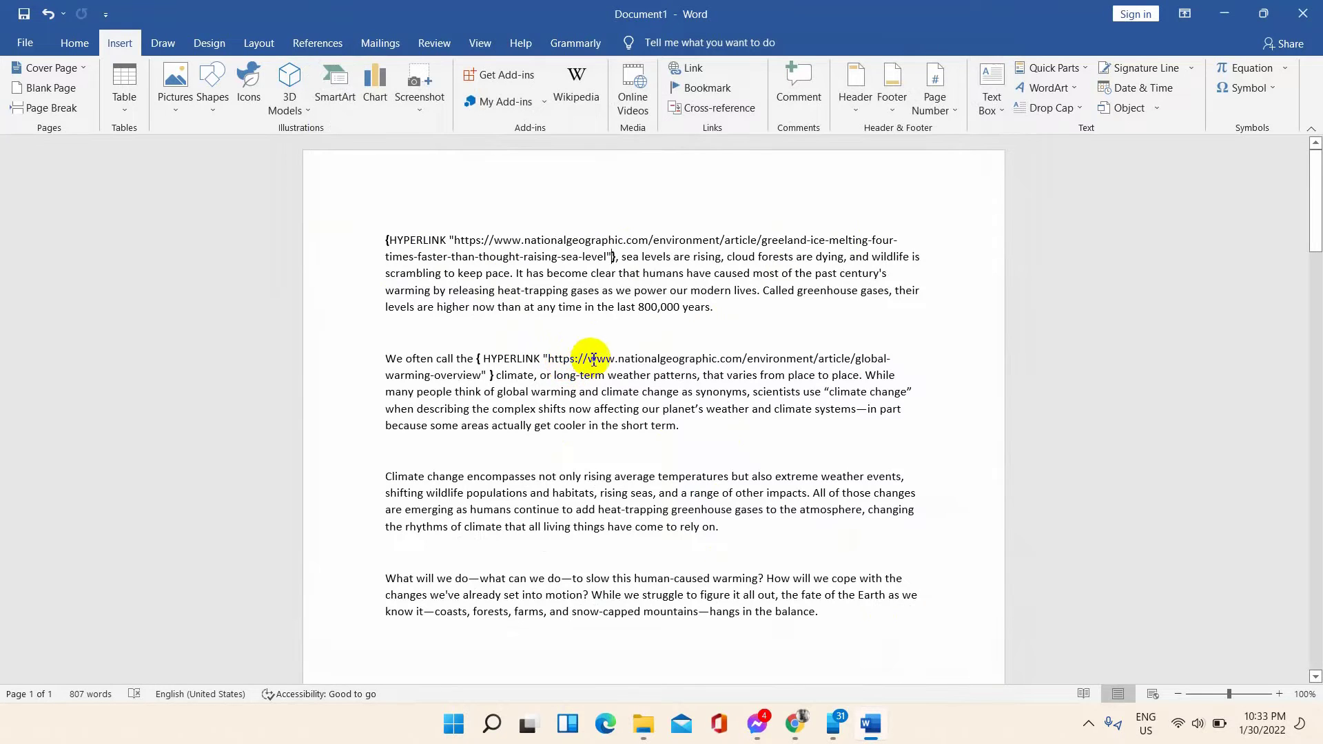
Step: Click into the displayed HYPERLINK field code text in the document
left_click(501, 359, "ctrl")
left_click(517, 355)
left_click(526, 363, "ctrl")
left_click(525, 363)
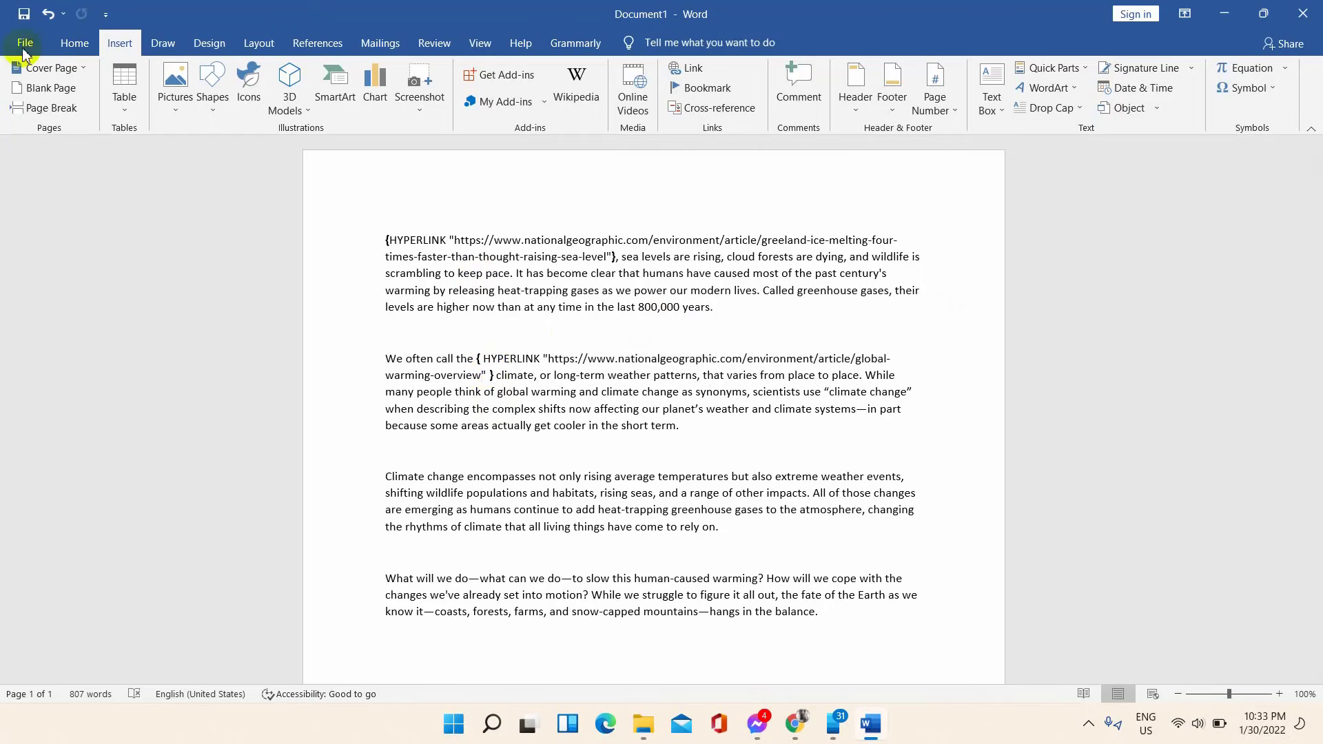
Step: Uncheck 'Show field codes instead of their values' so links show as 'Glaciers are melting' text
left_click(25, 42)
left_click(21, 674)
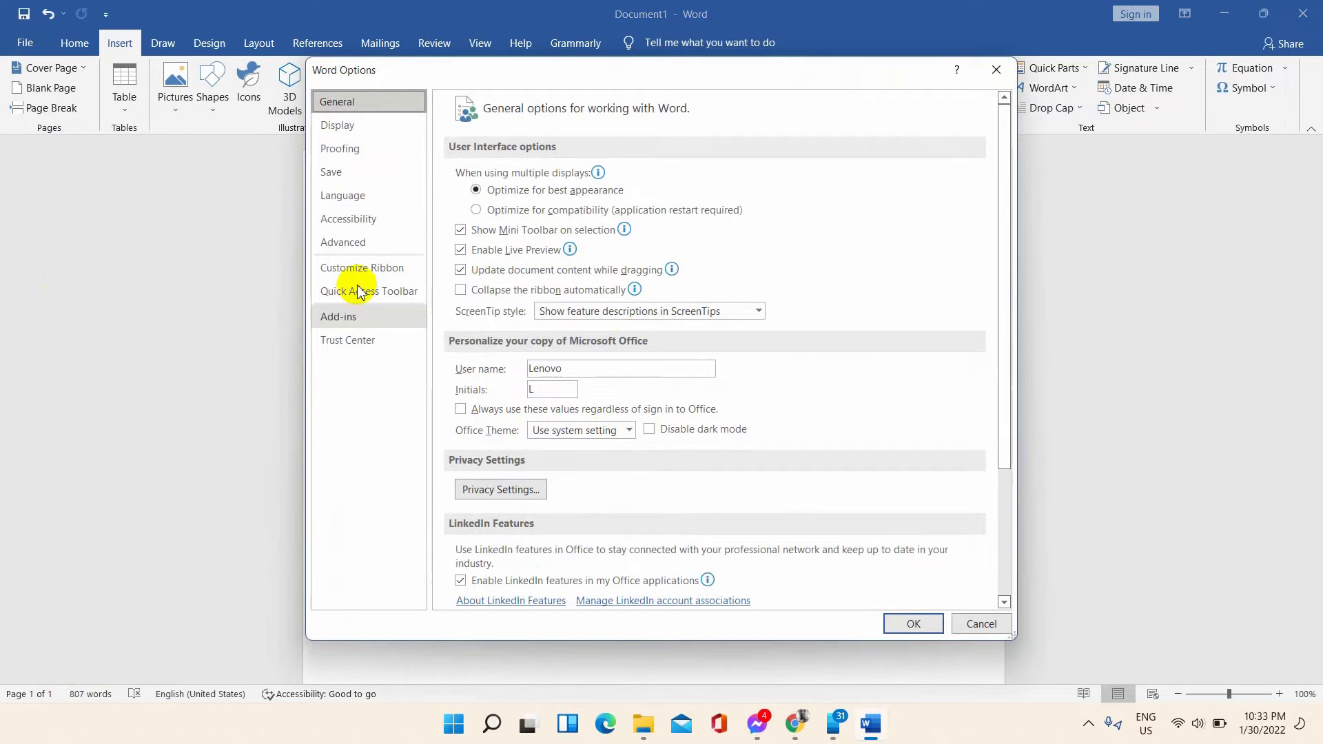
left_click(339, 245)
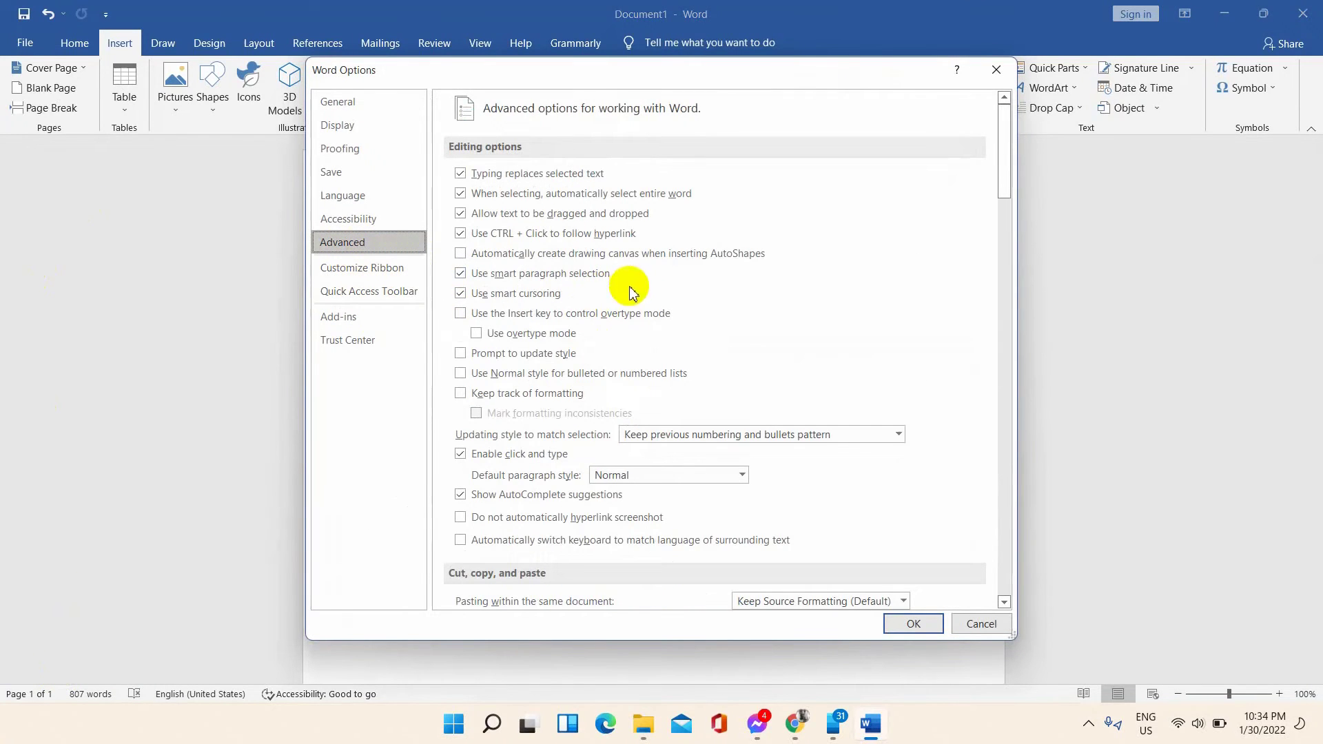
scroll(629, 292, "down", 20)
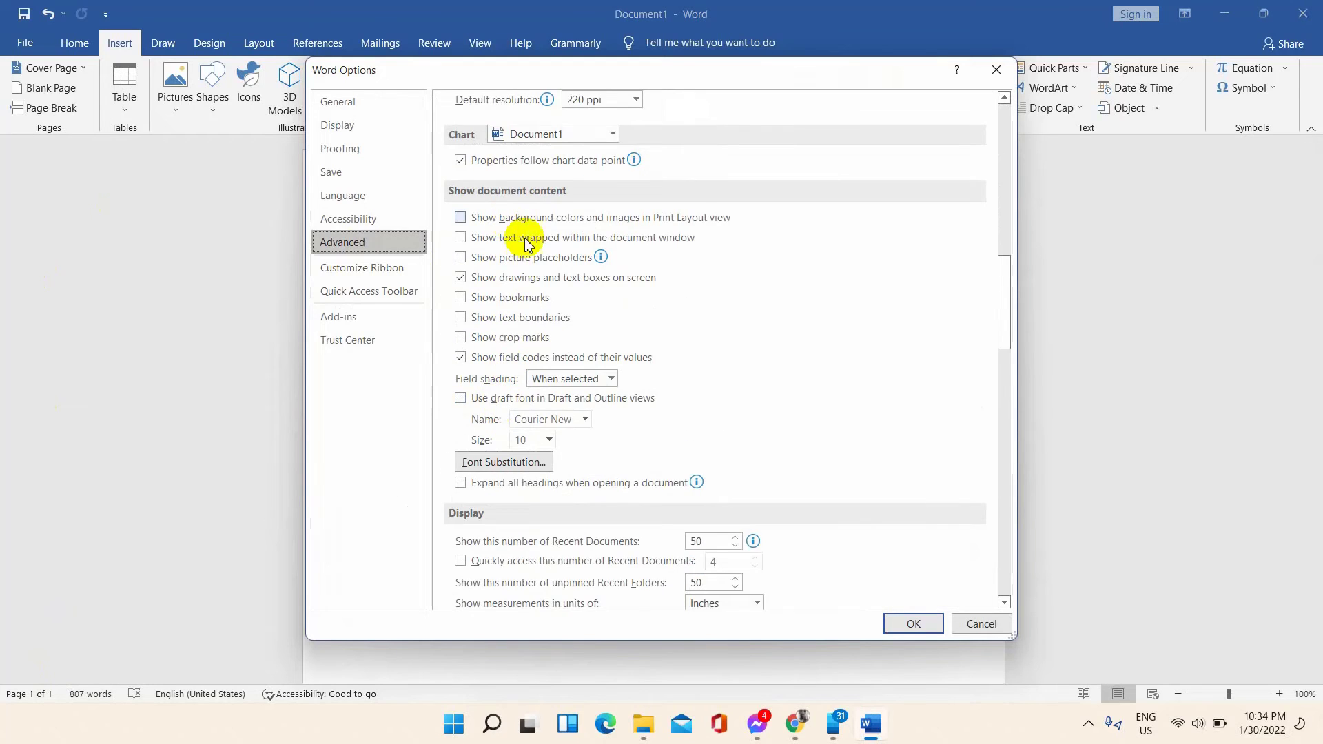
scroll(525, 275, "down", 8)
scroll(530, 290, "up", 8)
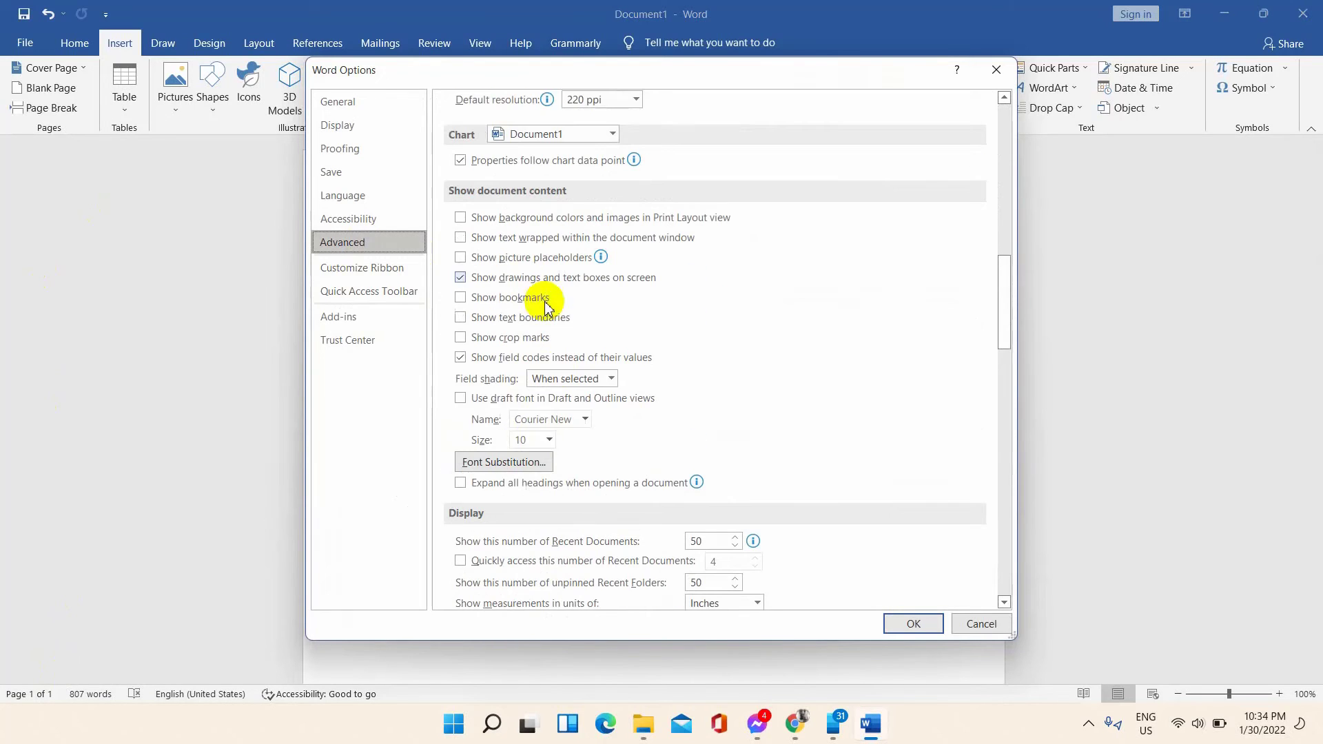
left_click(460, 357)
left_click(907, 632)
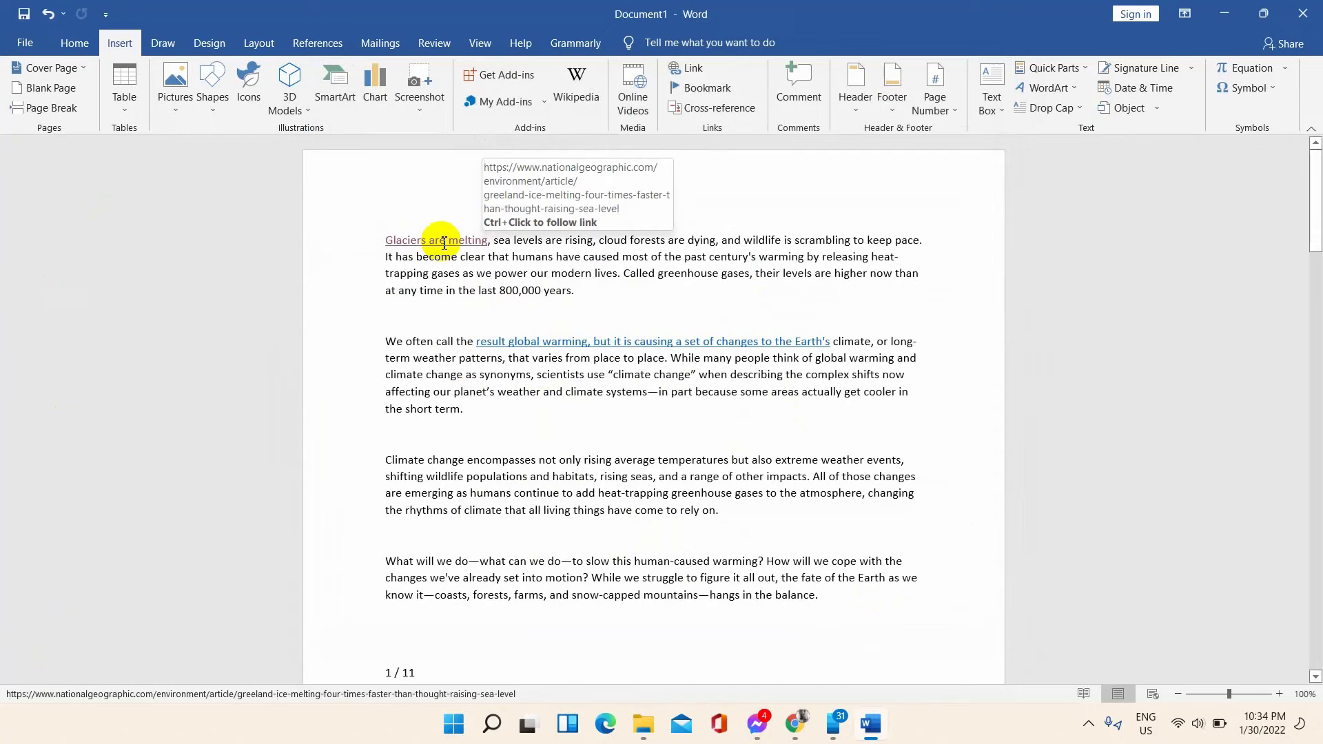